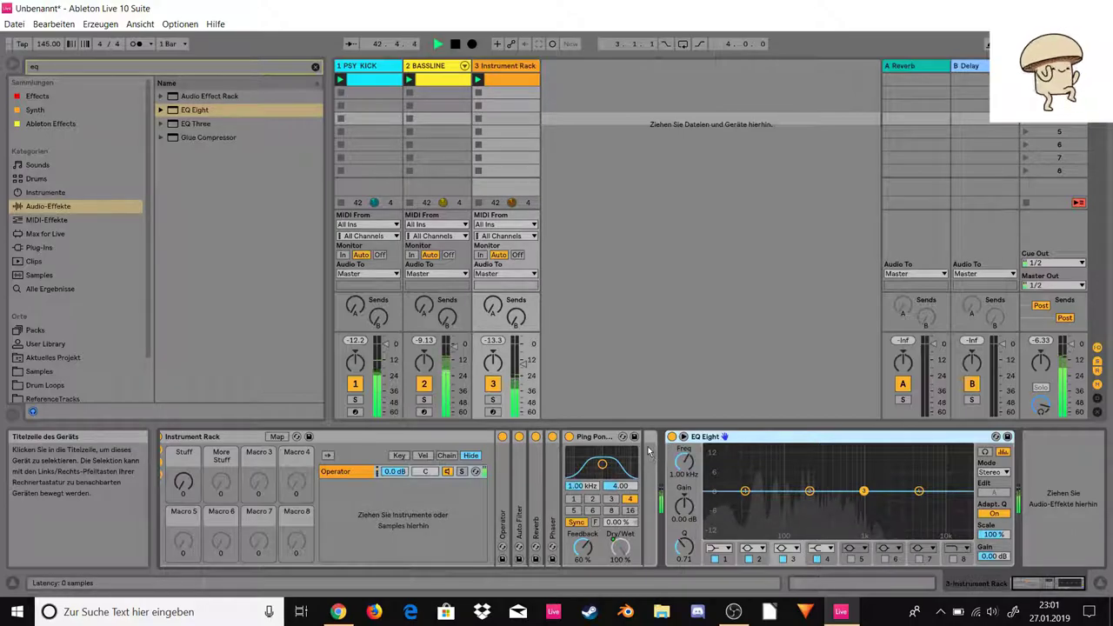
Step: Change the first band of EQ Eight on the Instrument Rack track to a low-cut filter
left_click_drag(648, 451, 645, 452)
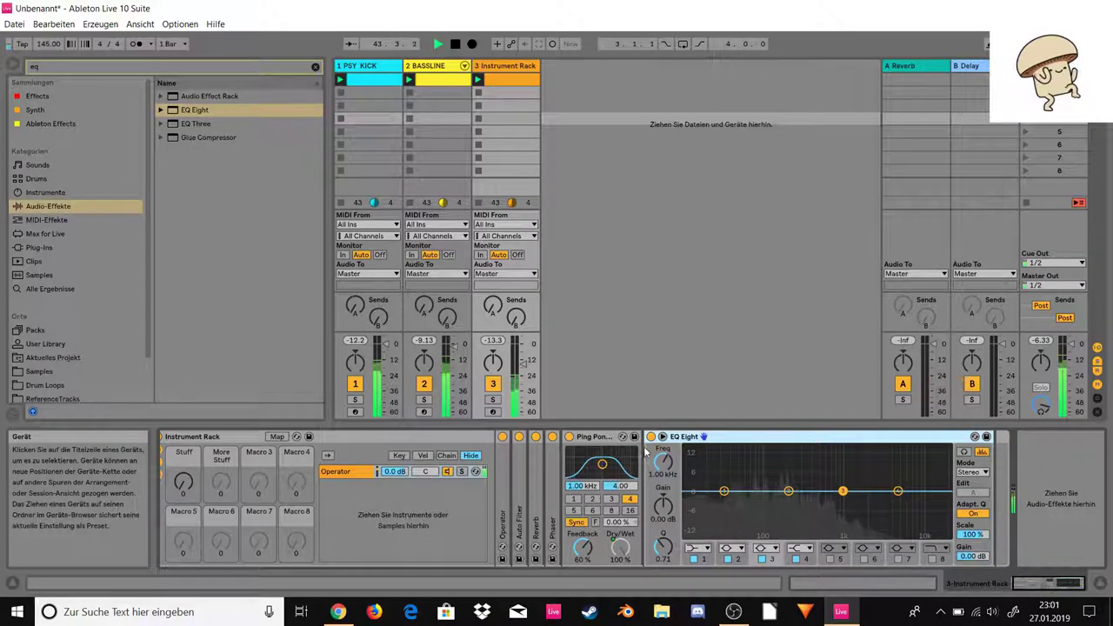
left_click(723, 492)
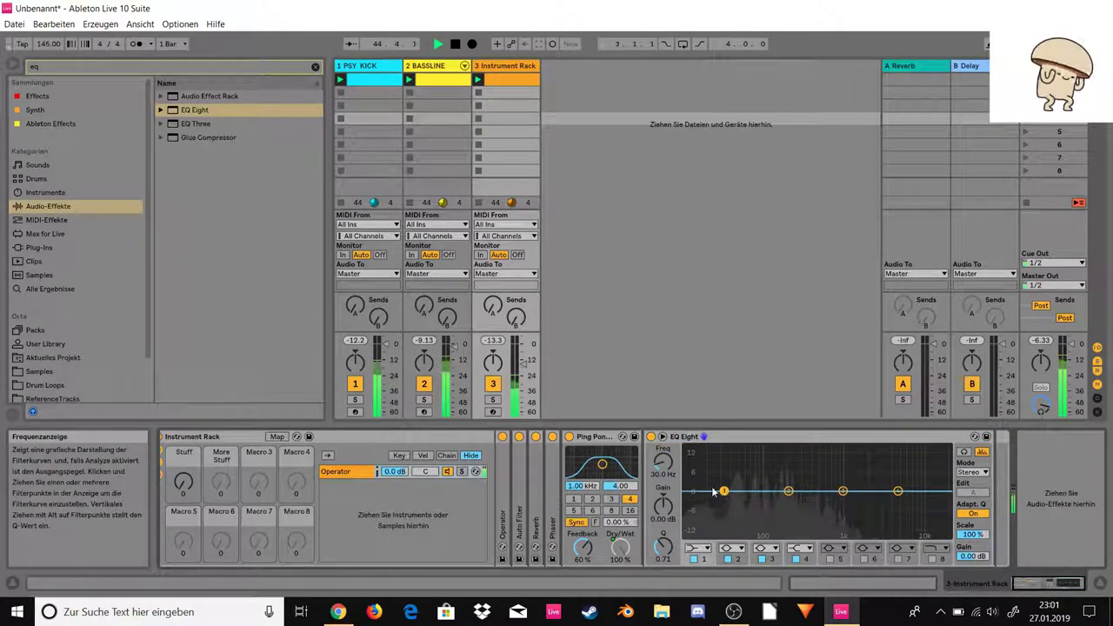
left_click(697, 548)
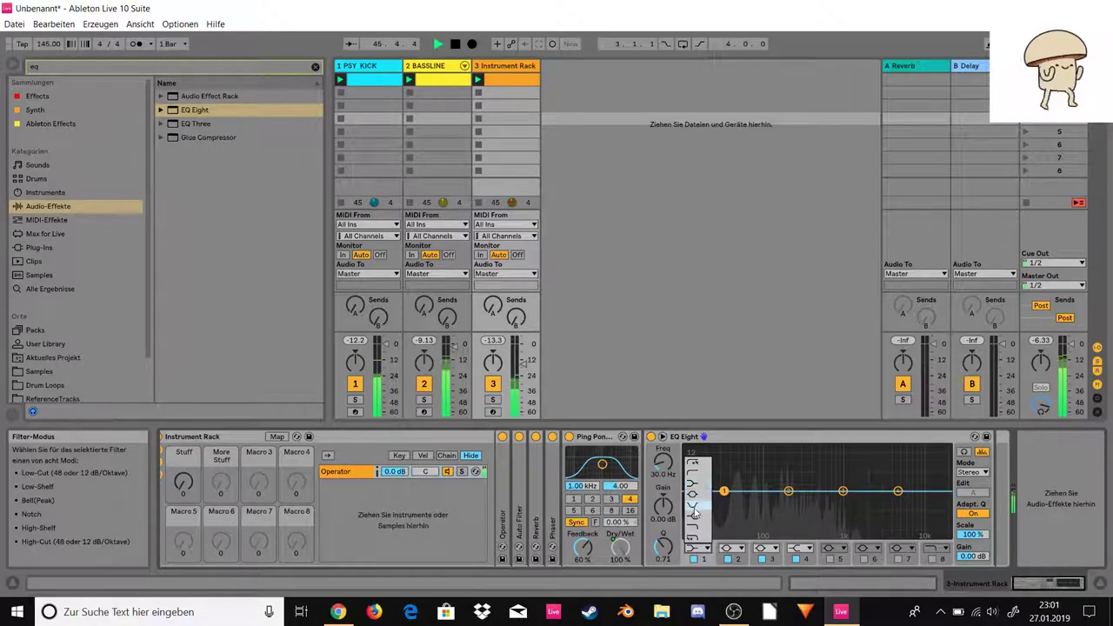
left_click(696, 465)
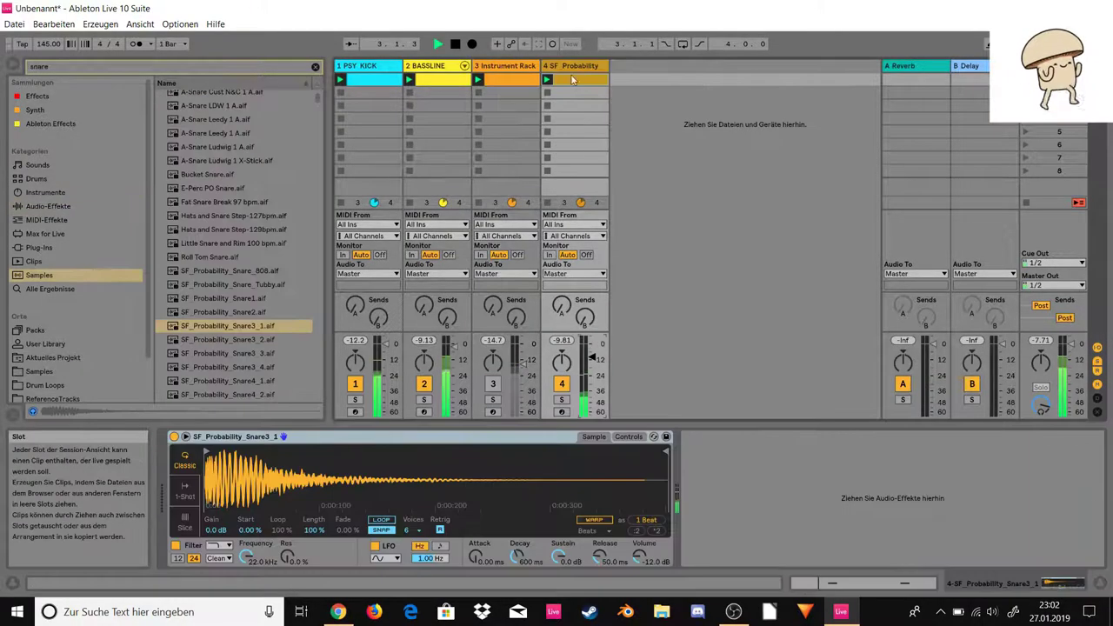
Step: Add C2 notes at 1.2 and 1.4 in the snare clip, above the C0 notes, and adjust them
double_click(580, 78)
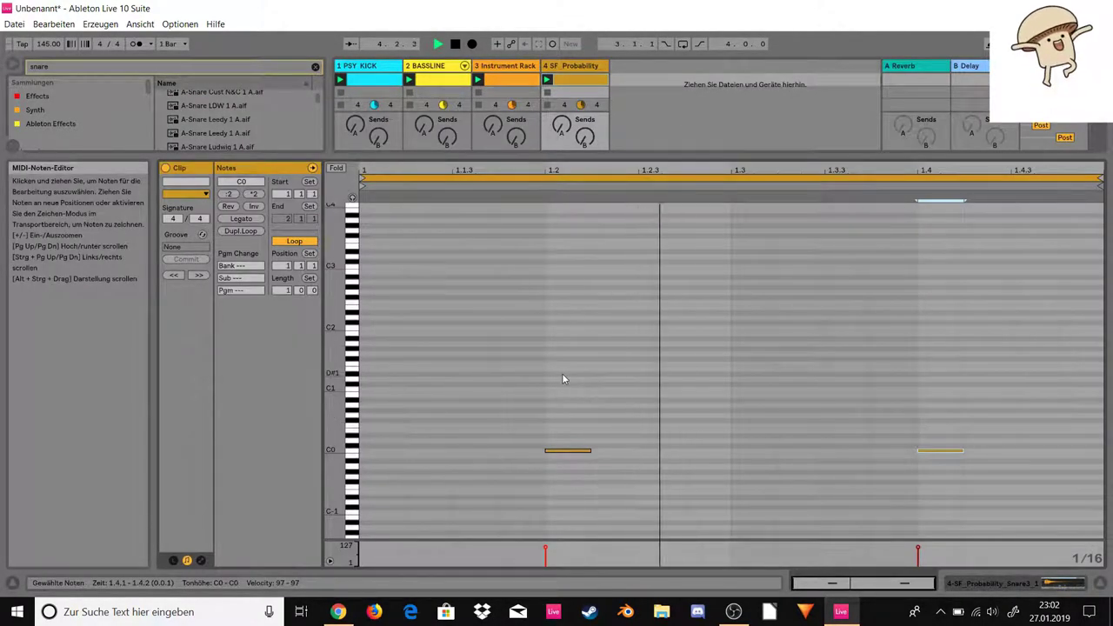
double_click(563, 329)
double_click(935, 328)
left_click_drag(1007, 311, 531, 404)
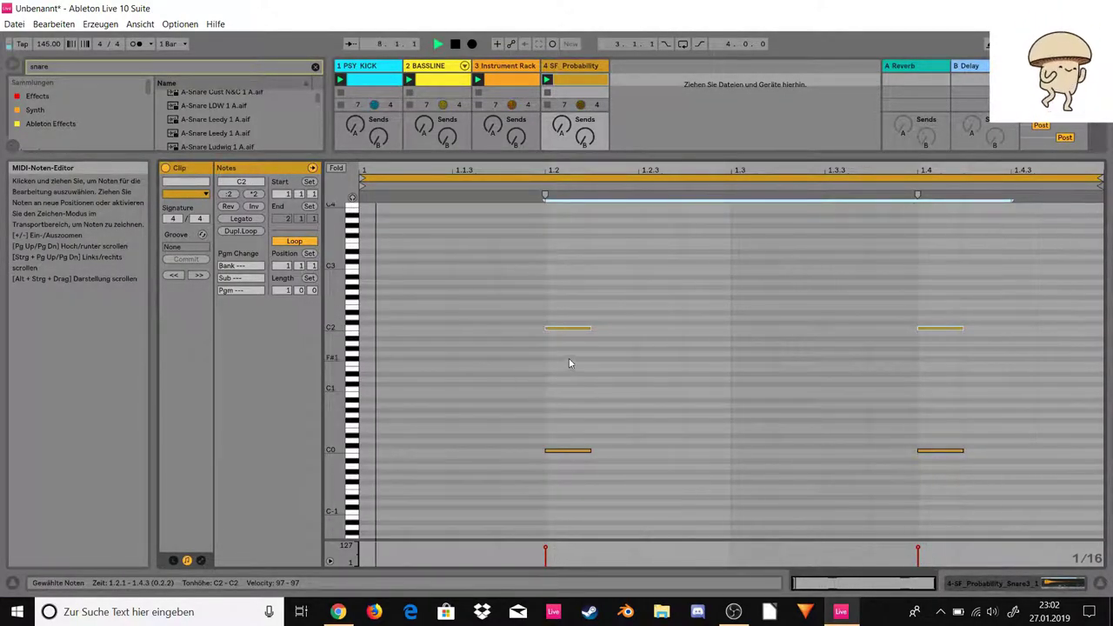
left_click_drag(983, 297, 522, 435)
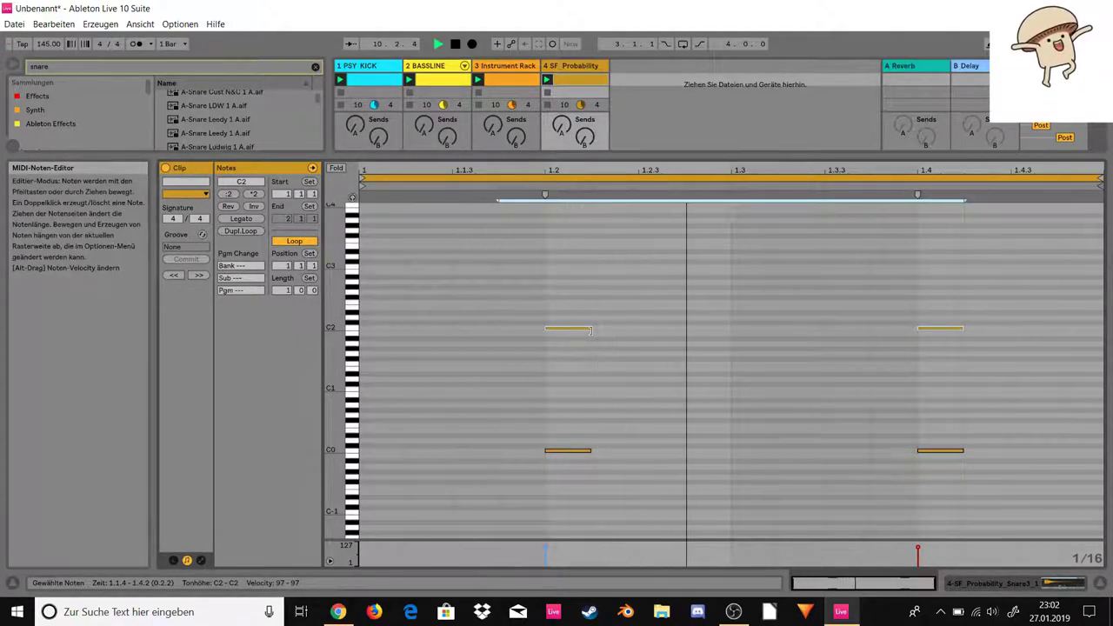
left_click_drag(585, 329, 572, 329)
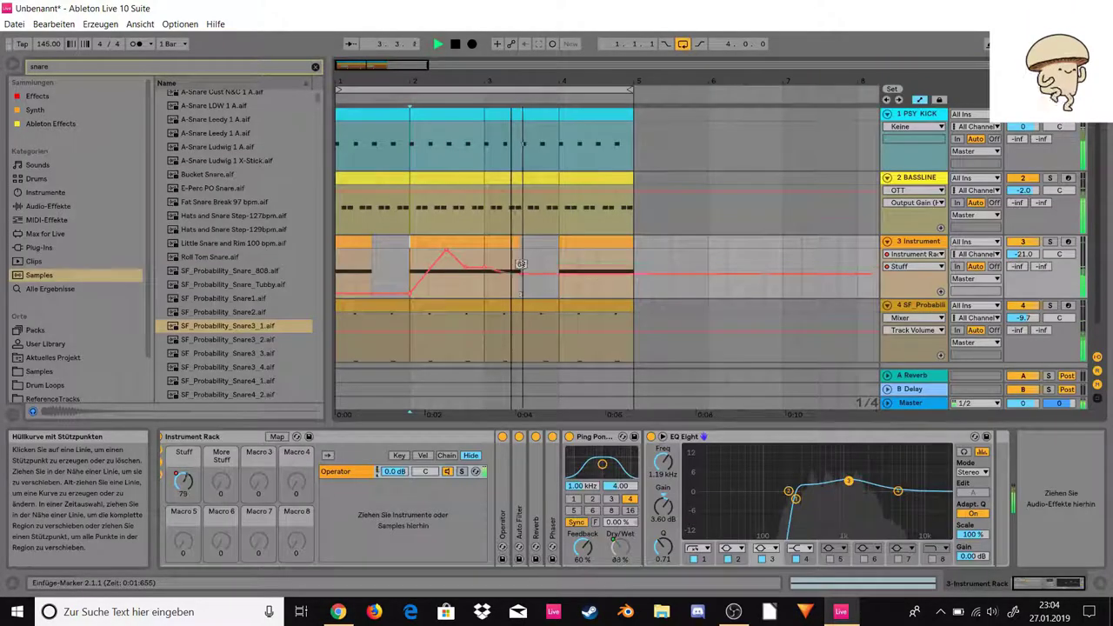
Step: Redraw the Stuff macro automation over bars 3 and 4 of the Instrument Rack track, and mute the SF_Probability snare track
left_click_drag(486, 291, 624, 280)
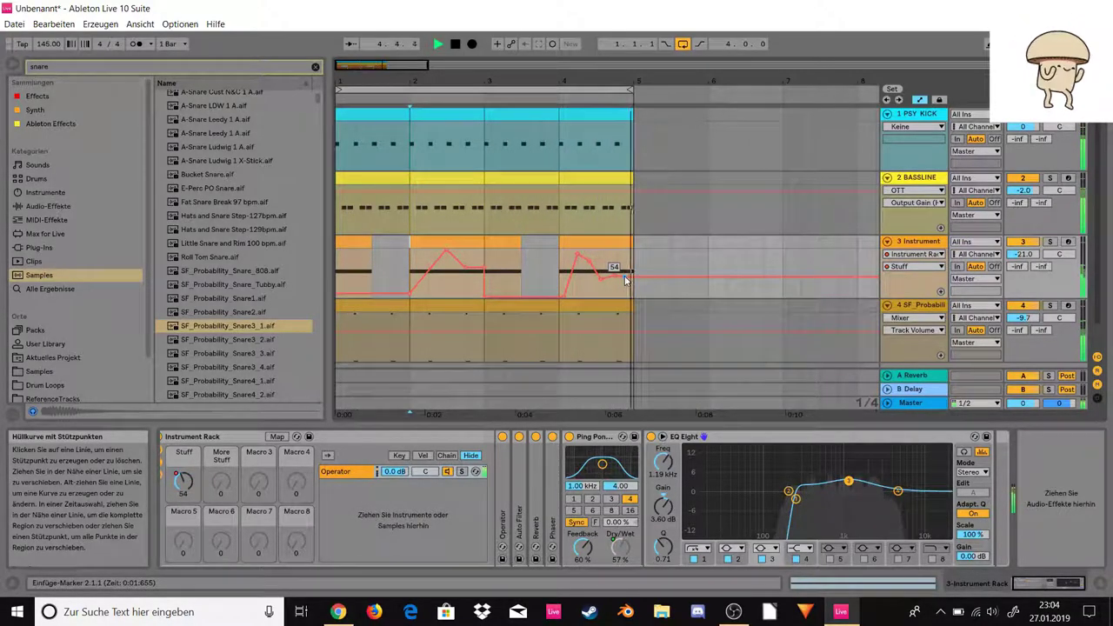
left_click(887, 242)
left_click(1023, 256)
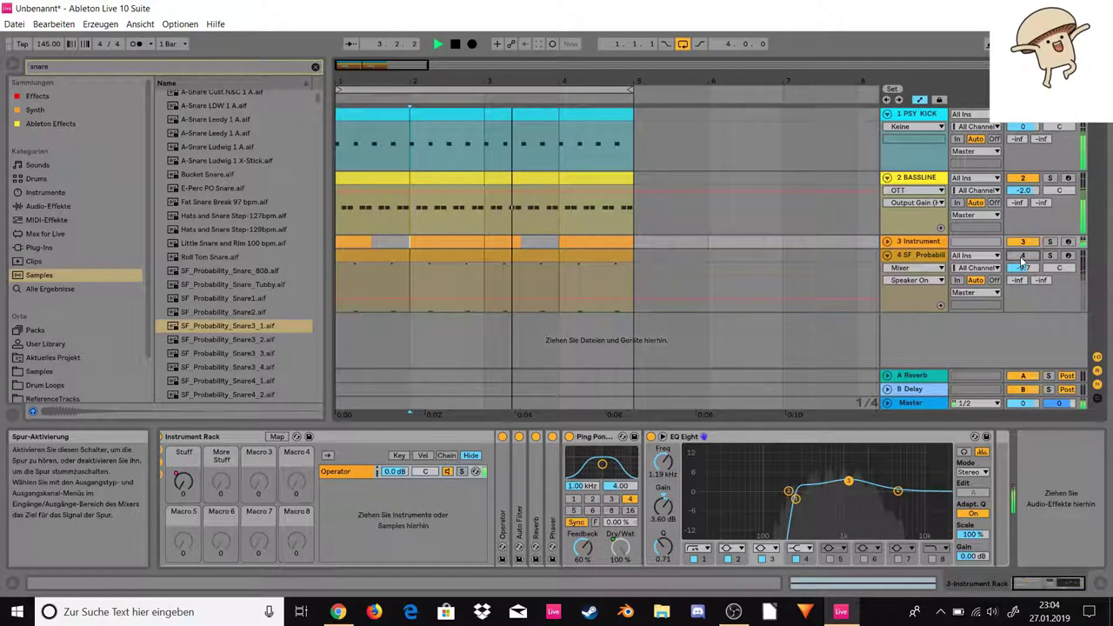
left_click(886, 255)
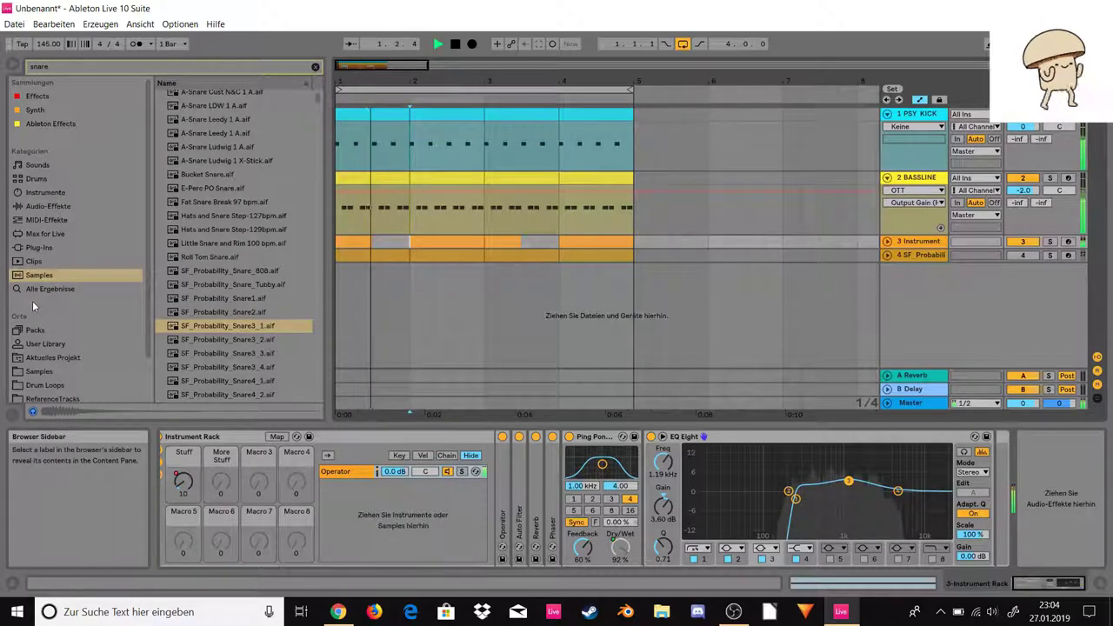
Step: Switch the browser to the Samples folder under Places and clear the search
left_click(40, 371)
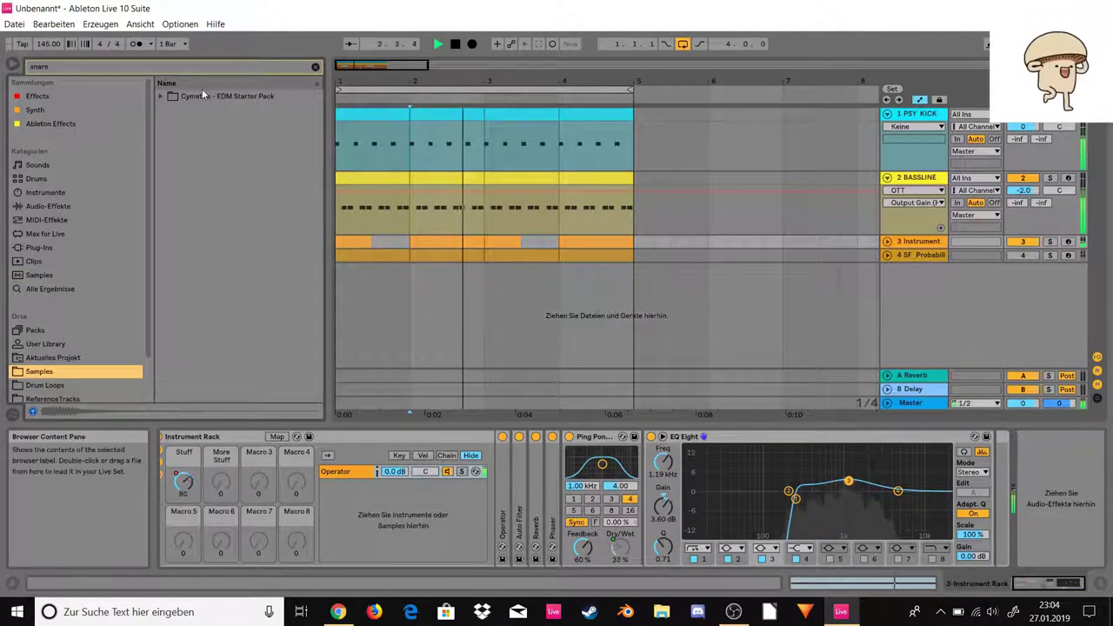
left_click(315, 66)
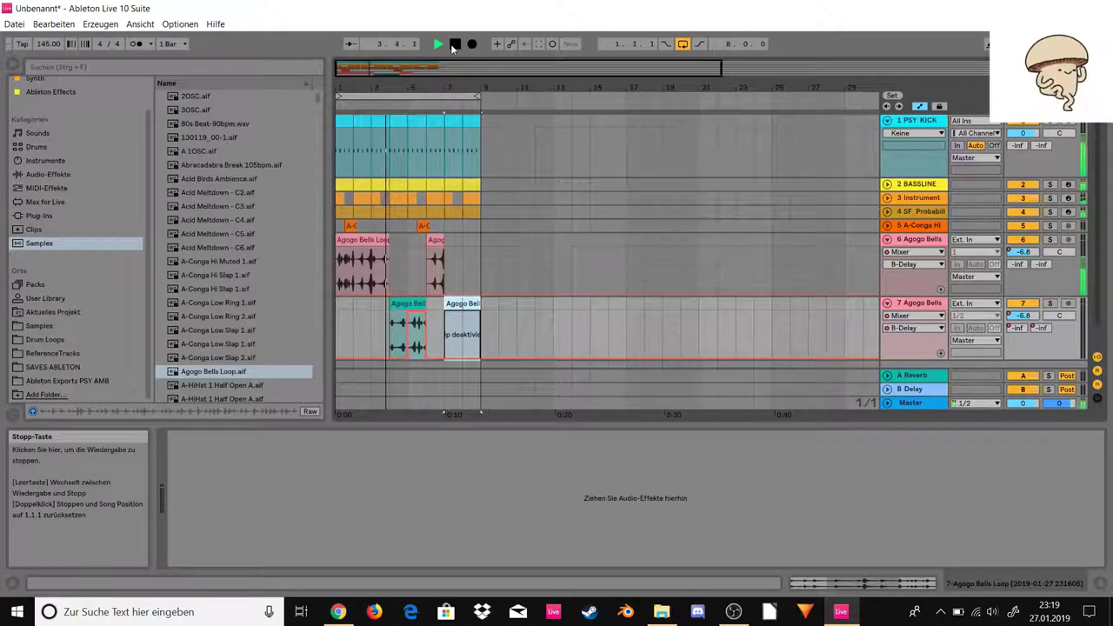
Step: Draw B-Delay send automation on Agogo Bells track 6, falling to -inf dB by the end of the first clip
left_click(406, 300)
left_click(391, 293)
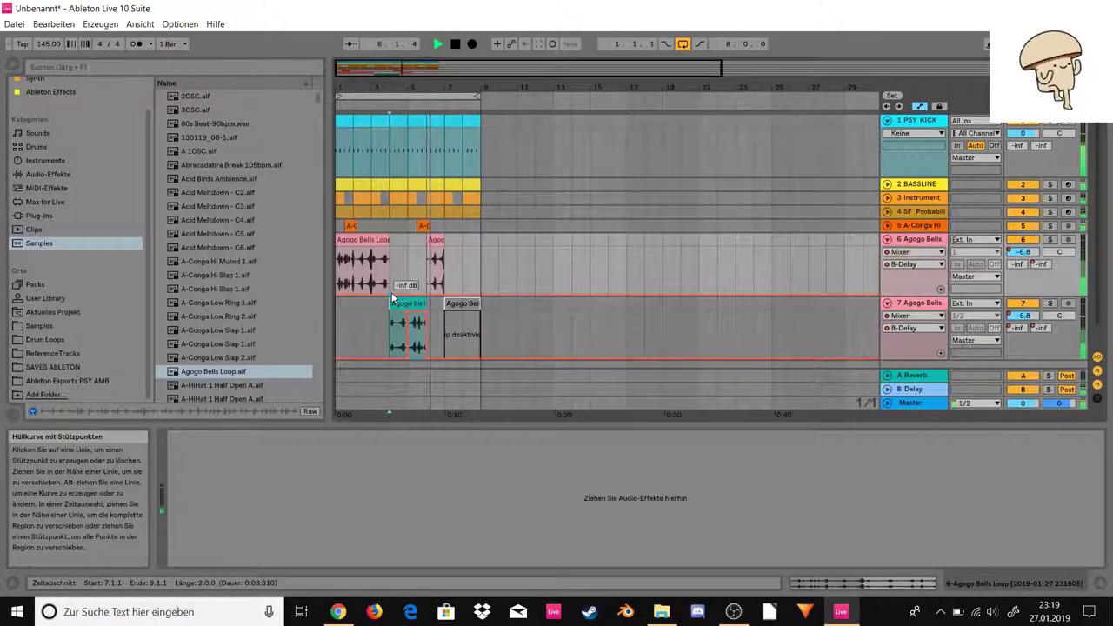
left_click_drag(361, 294, 354, 249)
key("space")
key("space")
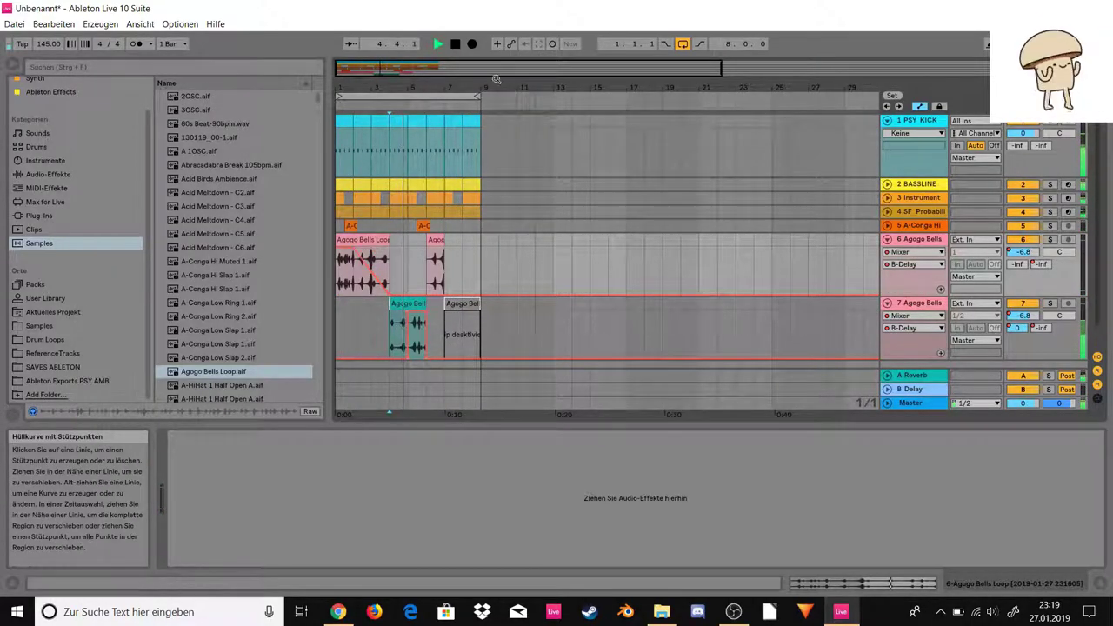
left_click(457, 46)
left_click(457, 46)
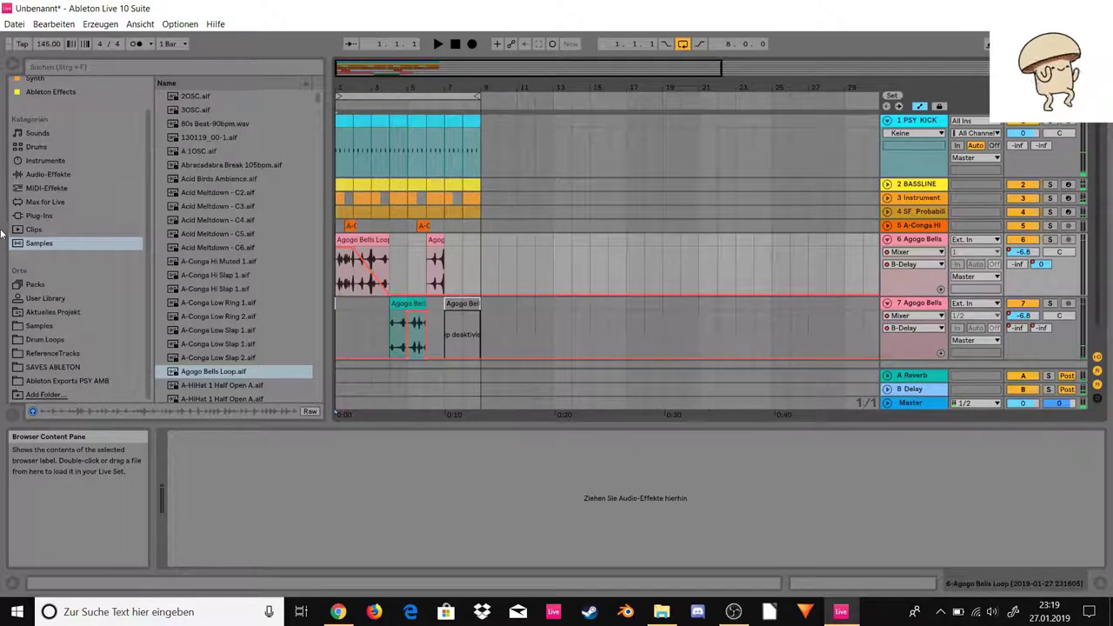
left_click(66, 216)
left_click(68, 203)
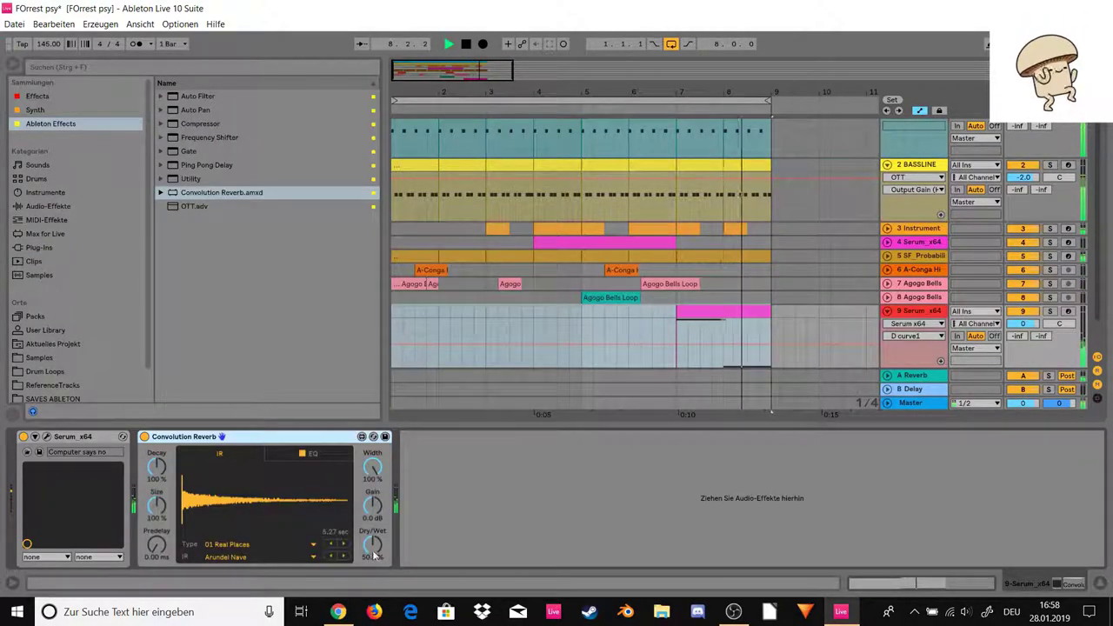
Step: Set the volume of Serum track 9 to 6.0 dB and add the OTT preset after its Convolution Reverb
left_click_drag(1024, 324, 1028, 316)
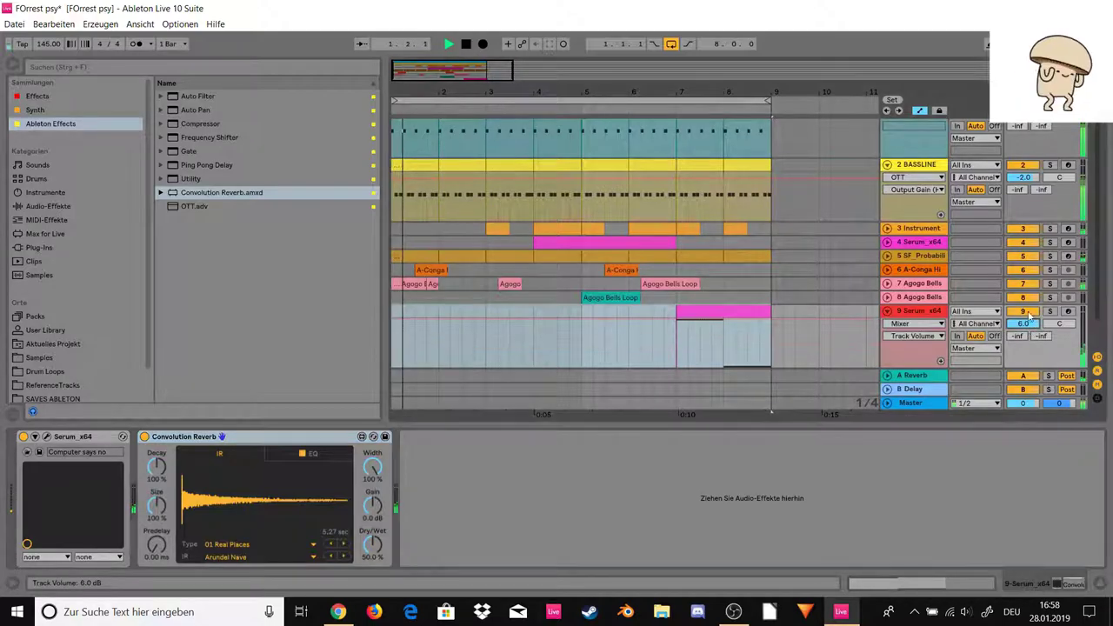
left_click(934, 312)
left_click_drag(201, 206, 516, 531)
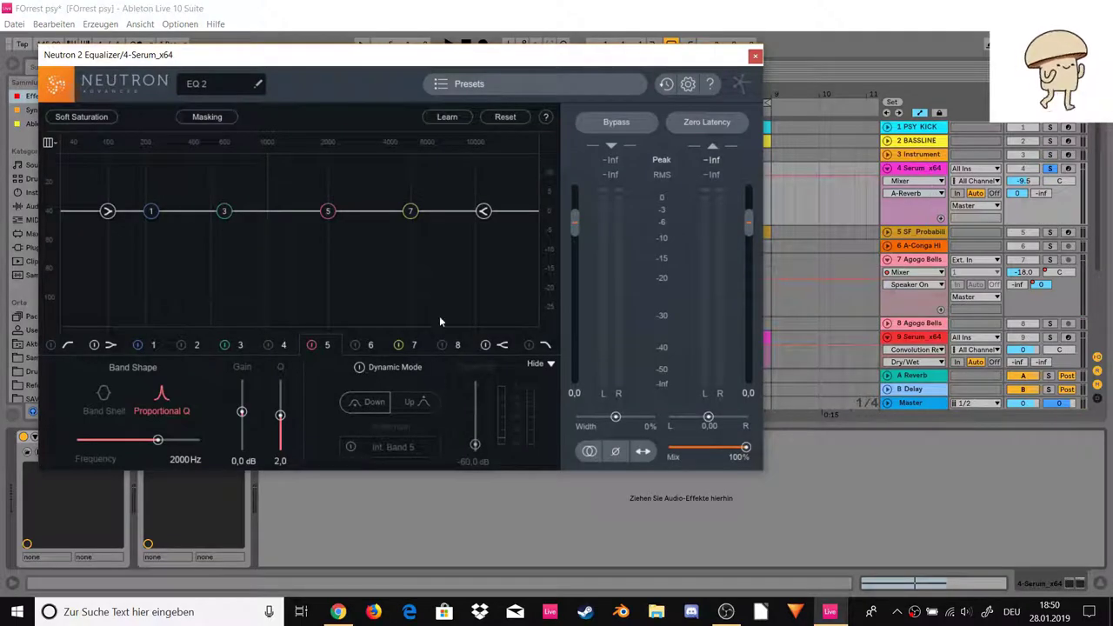
Step: In Neutron 2 Equalizer on Serum track 4, cut band 7 and set the high shelf to 1.6 dB at 11022 Hz
mouse_move(483, 210)
left_mouse_down()
mouse_move(485, 229)
mouse_move(475, 229)
left_mouse_up()
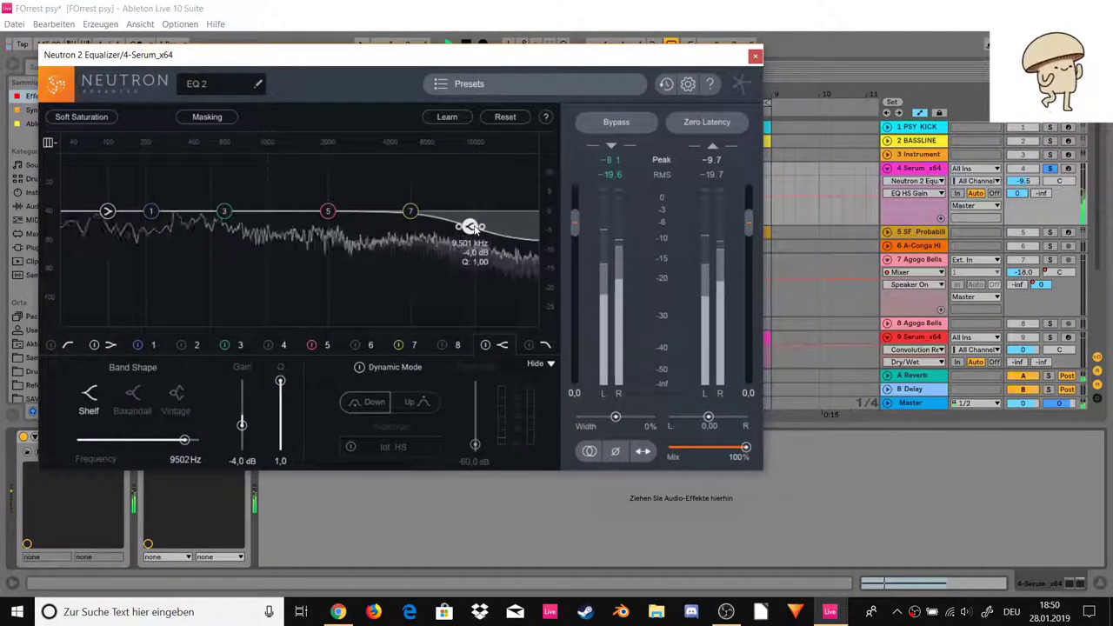
left_click_drag(412, 211, 484, 204)
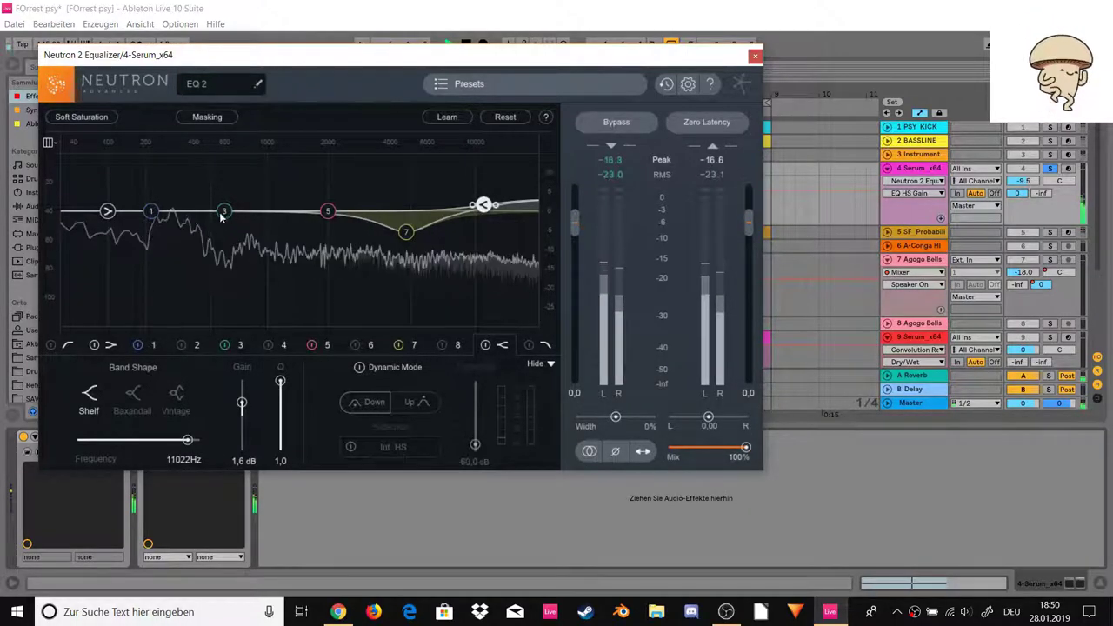
Step: Enable the equalizer's 12 dB high-pass filter at 470 Hz and take Serum track 4 out of solo
left_click(50, 346)
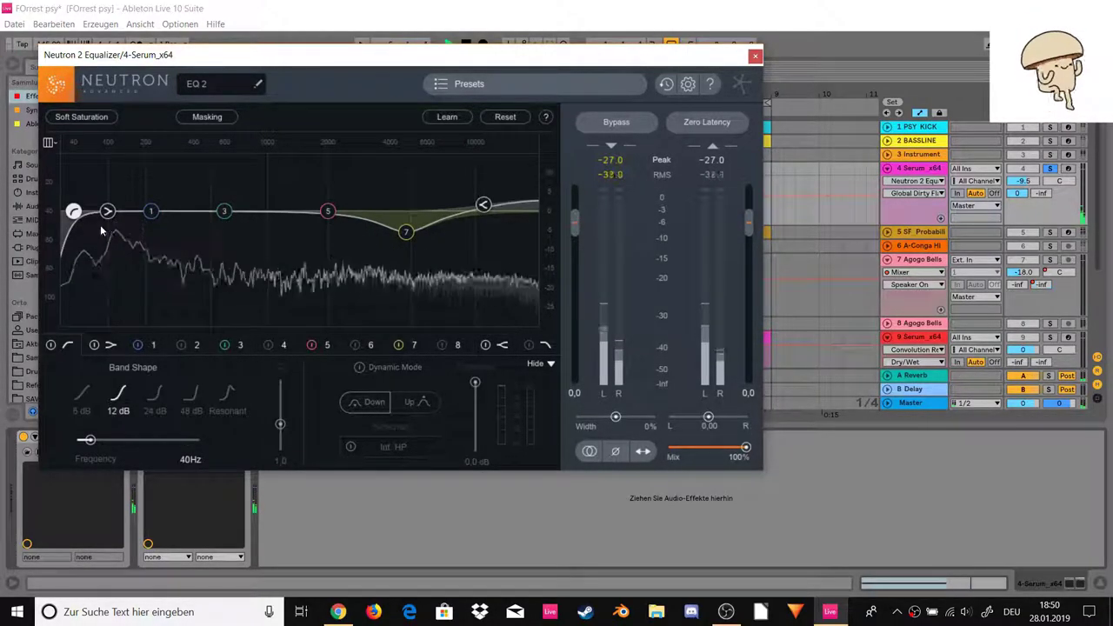
left_click_drag(75, 212, 205, 215)
key("space")
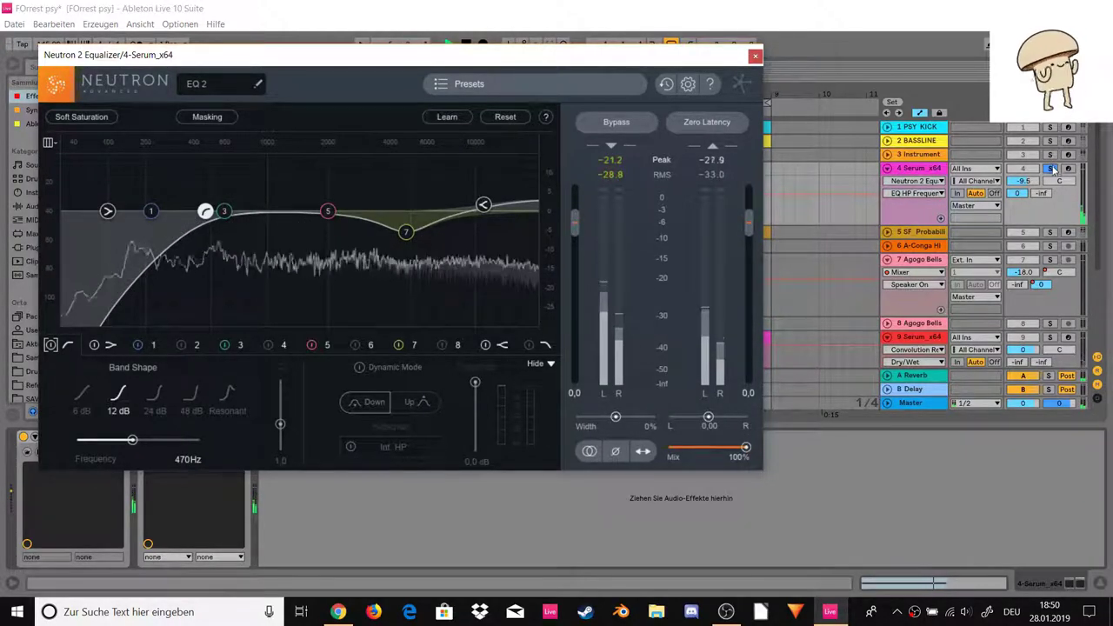
left_click(1101, 211)
Step: Boost equalizer band 5 by about 4.8 dB around 1278 Hz and close the plug-in window
left_click_drag(326, 213, 293, 197)
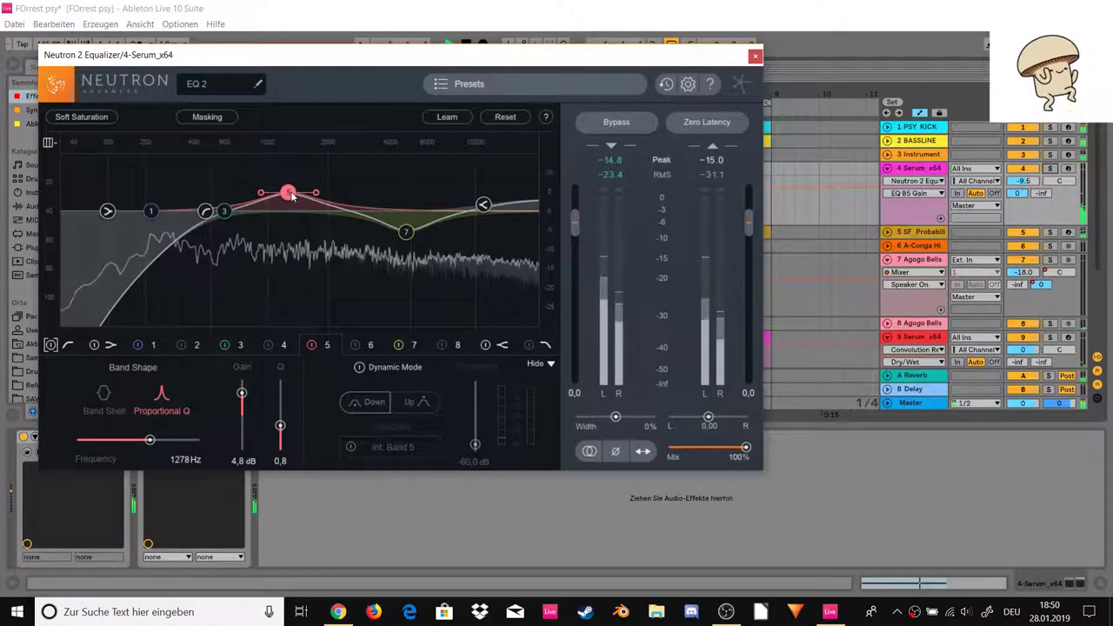
left_click(754, 56)
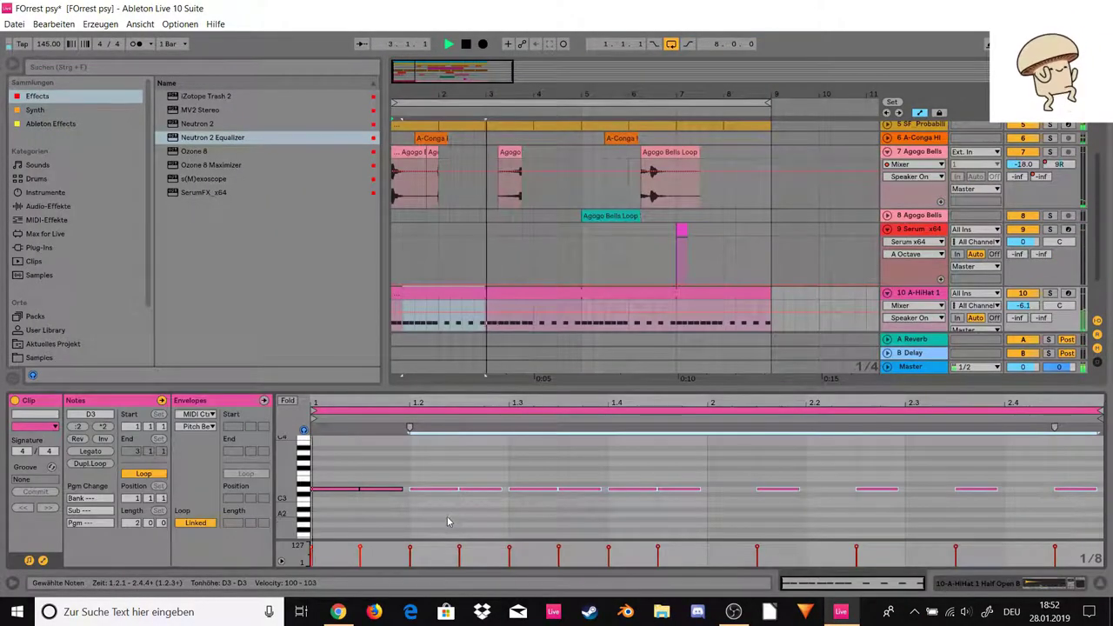
Step: Undo the recent note edits in the A-HiHat 1 clip back to the evenly spaced off-beat D3 pattern
key("ctrl+z")
key("ctrl+z")
key("ctrl+z")
key("ctrl+z")
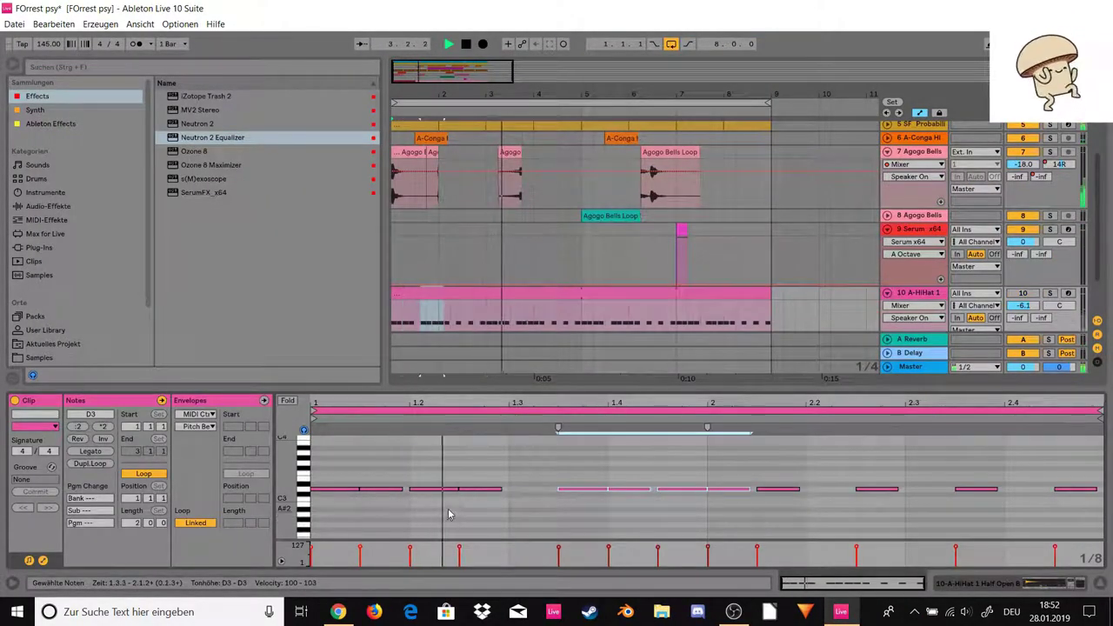
key("ctrl+z")
key("ctrl+z")
key("ctrl+z")
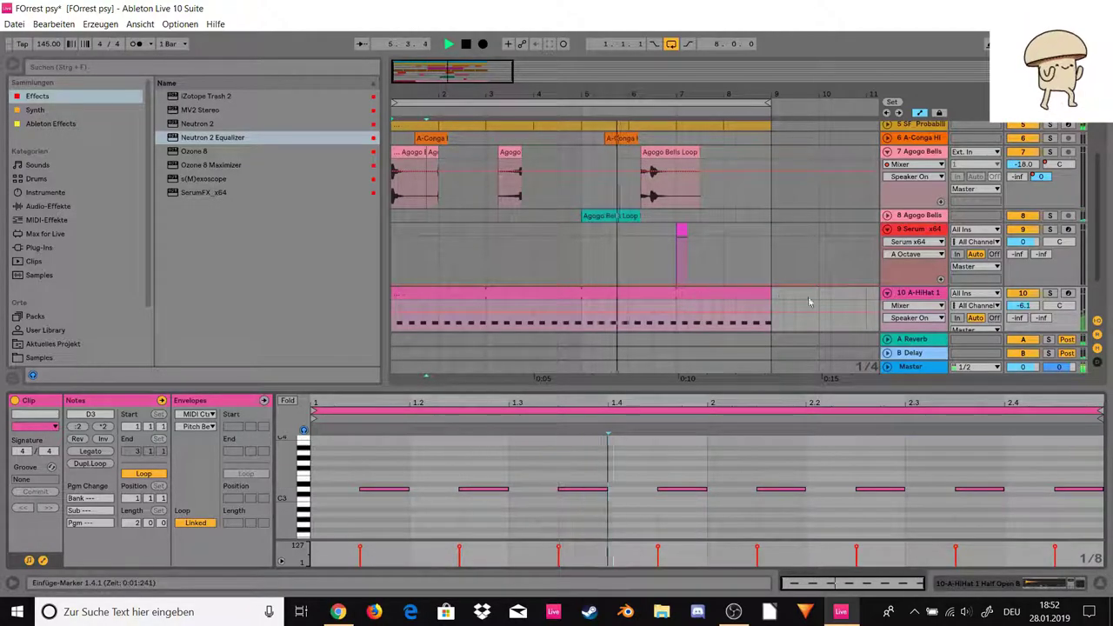
Step: Set the A-HiHat 1 track's volume to -6.9 dB and its panning to 11R
left_click(939, 297)
left_click(938, 297)
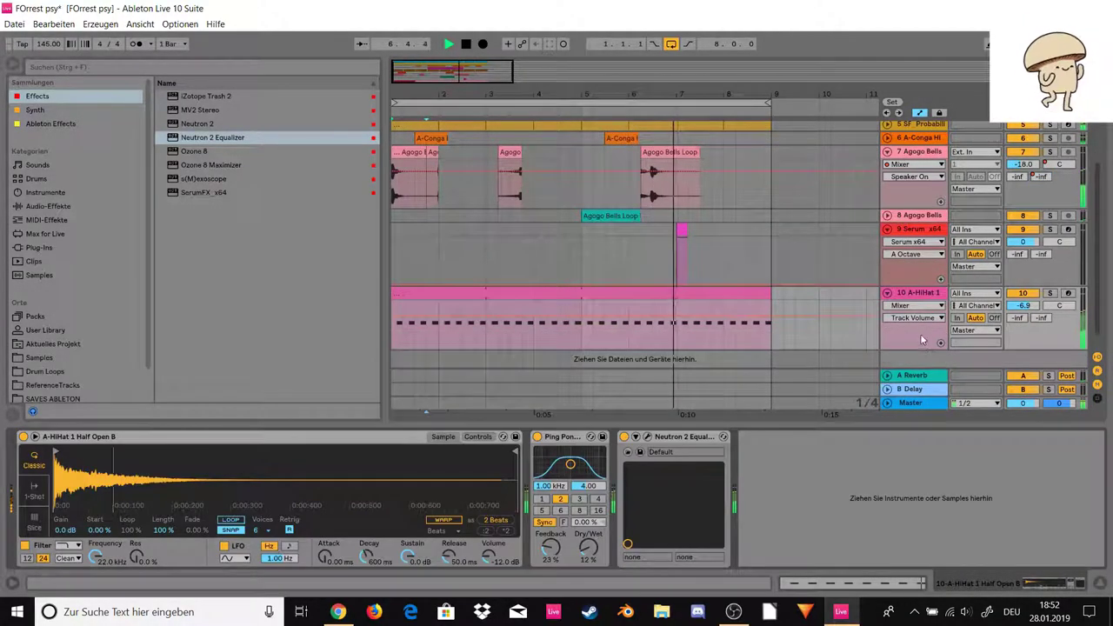
left_click_drag(1064, 313, 1065, 303)
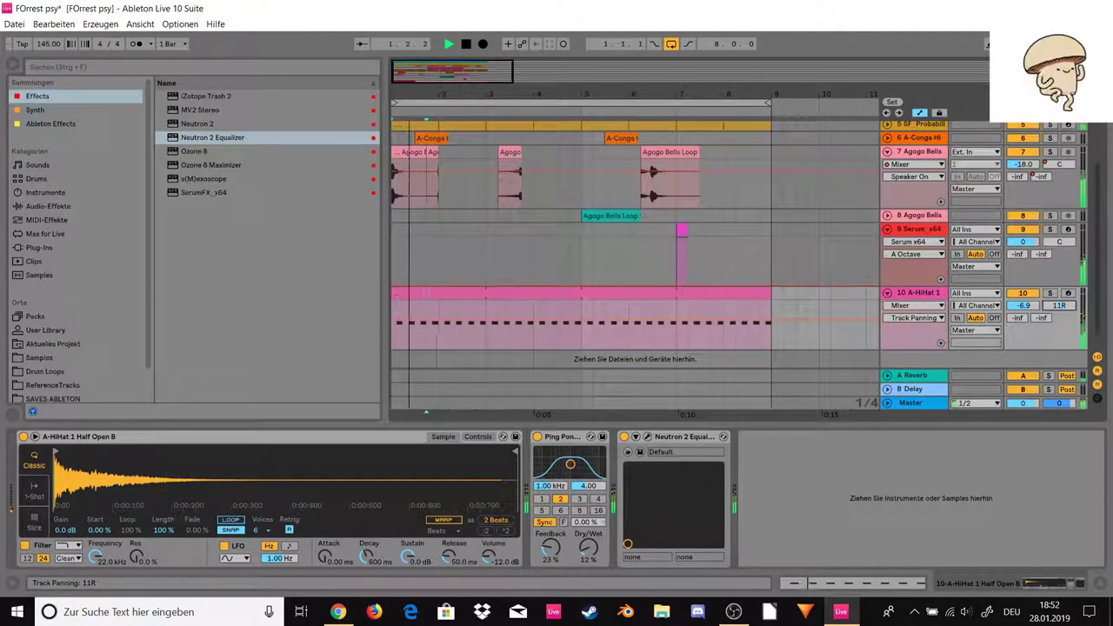
Step: Collapse Serum track 4 and select tracks 3 and 4 to view their device chains
scroll(636, 262, "up", 2)
scroll(830, 234, "up", 3)
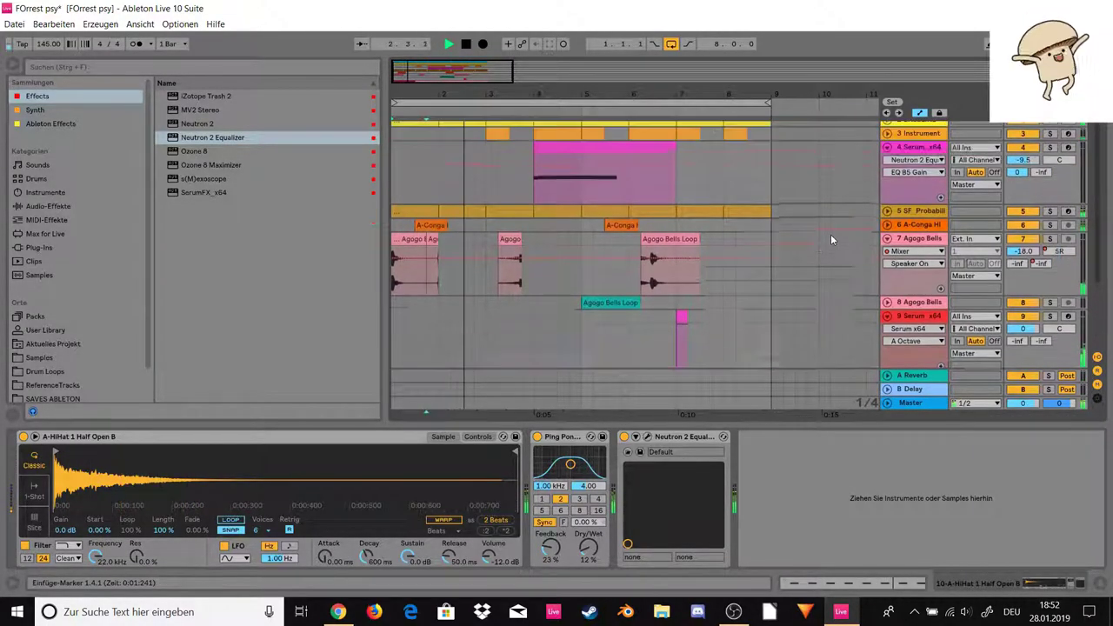
left_click(887, 168)
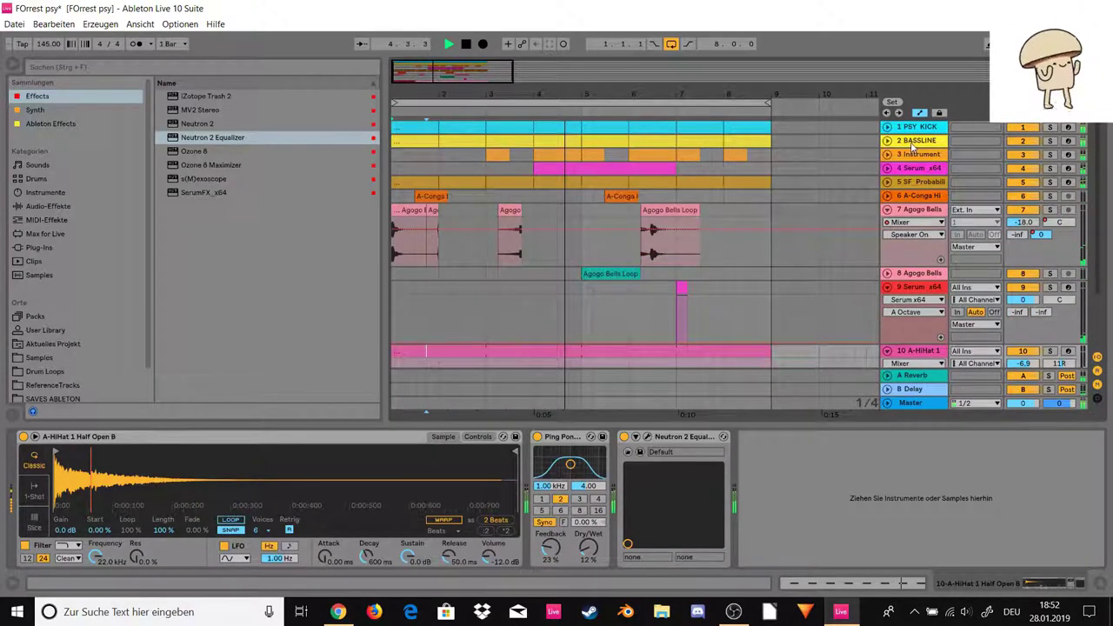
left_click(915, 155)
left_click(913, 168)
left_click(911, 156)
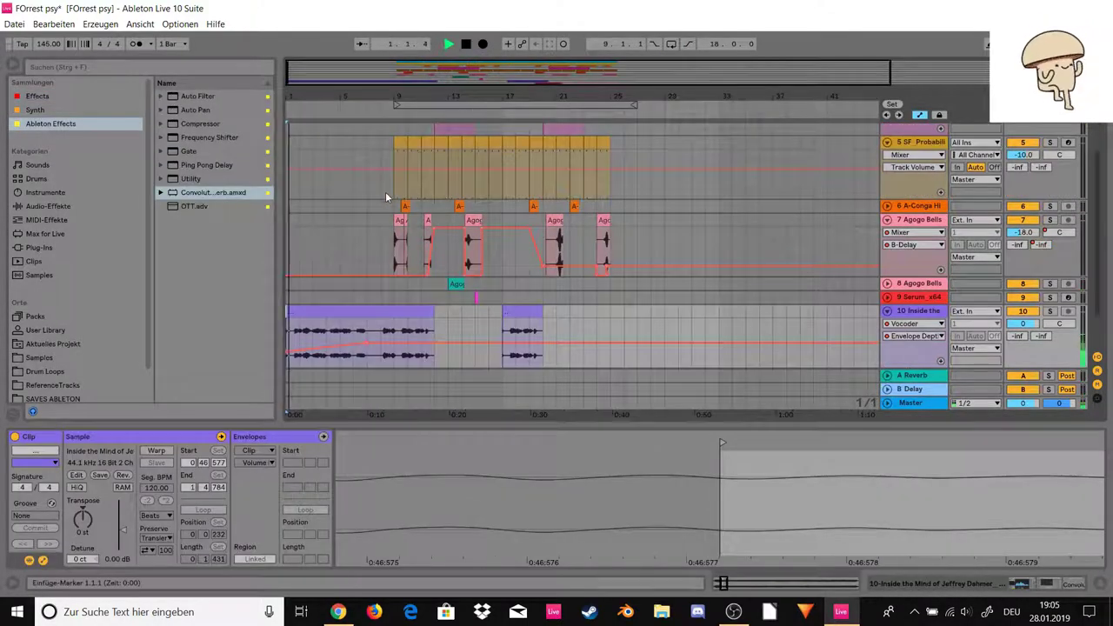
Step: Place the insert marker at bar 7 on Agogo Bells track 7 and briefly expand Serum track 9 to inspect it
left_click(374, 213)
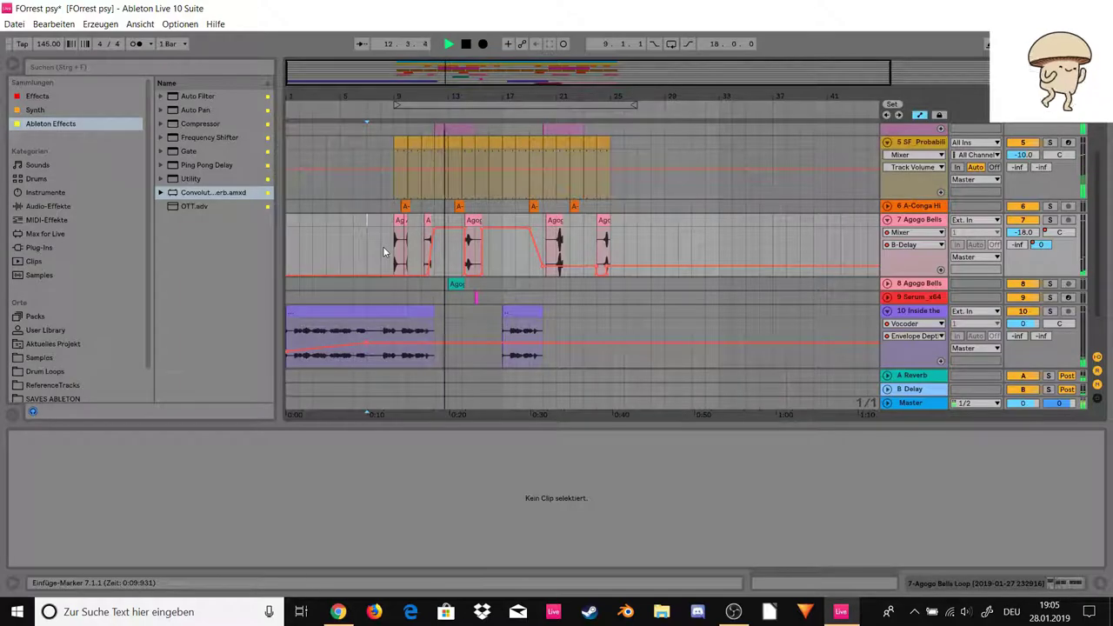
scroll(400, 243, "down", 2)
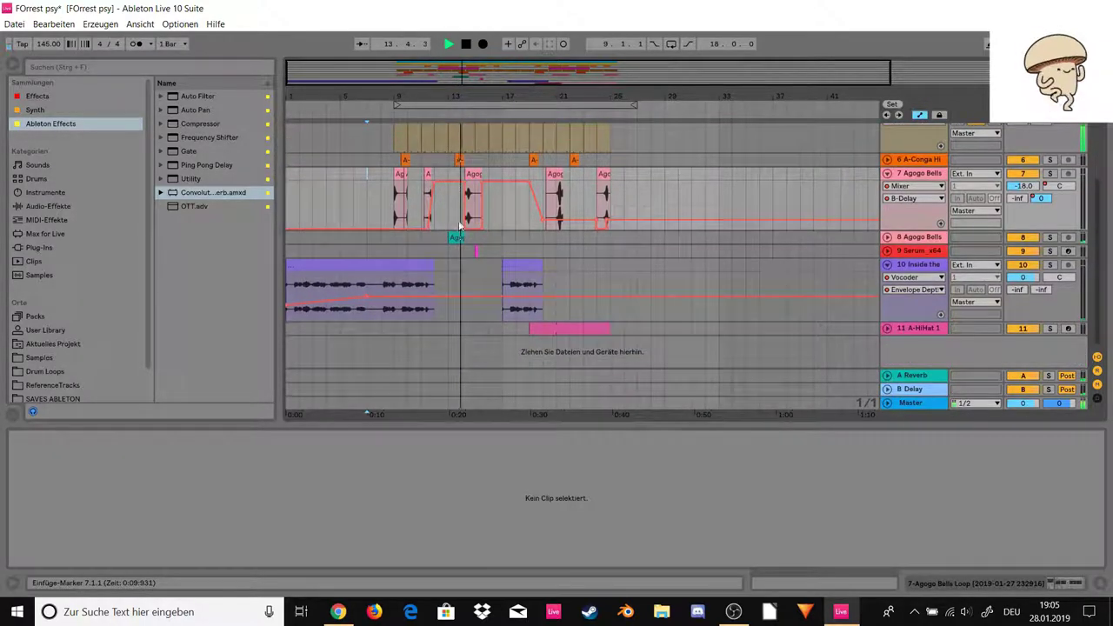
left_click(887, 251)
left_click(887, 251)
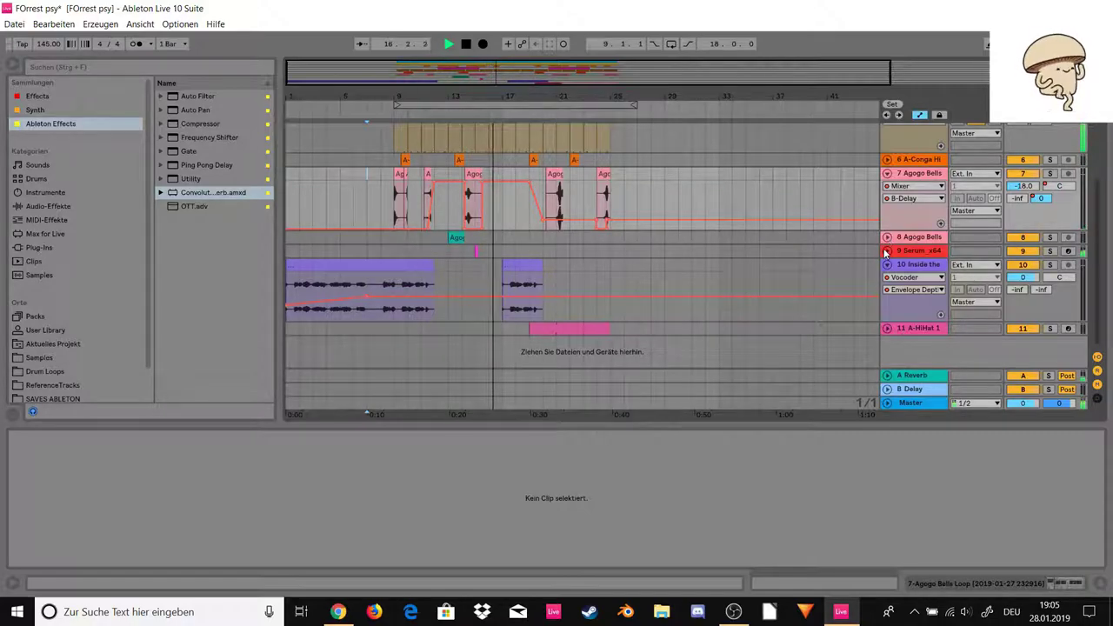